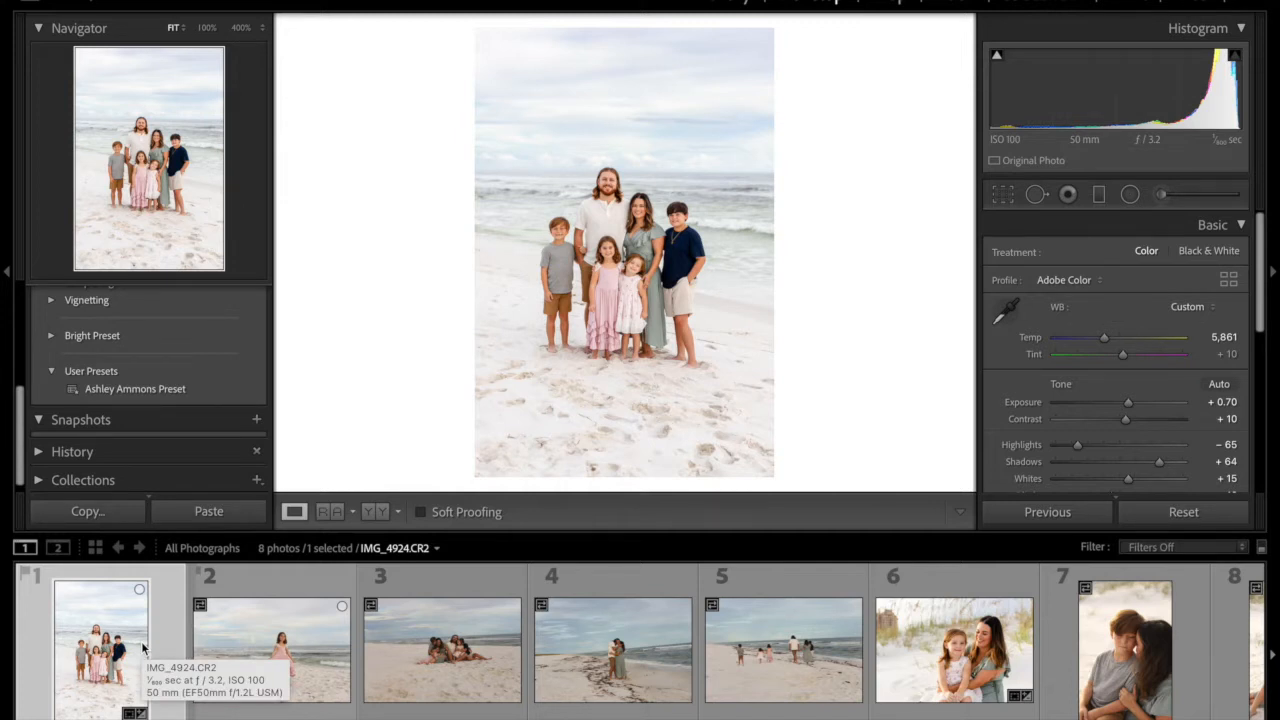
# Synchronize the first family photo's settings to photos 2 through 5, leaving out local adjustments, spot removal and crop.
pyautogui.hotkey('shift', 'Right')
pyautogui.hotkey('shift', 'Right')
pyautogui.hotkey('shift', 'Right')
pyautogui.hotkey('shift', 'Right')
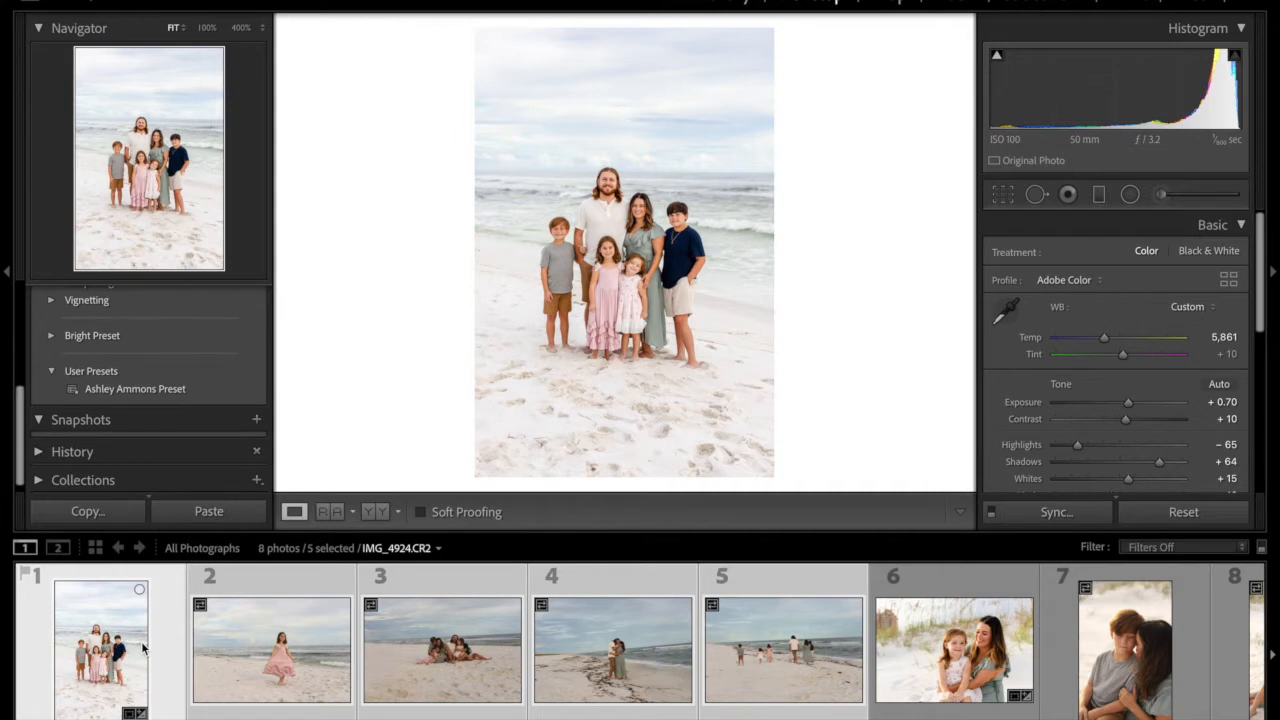
pyautogui.click(1044, 522)
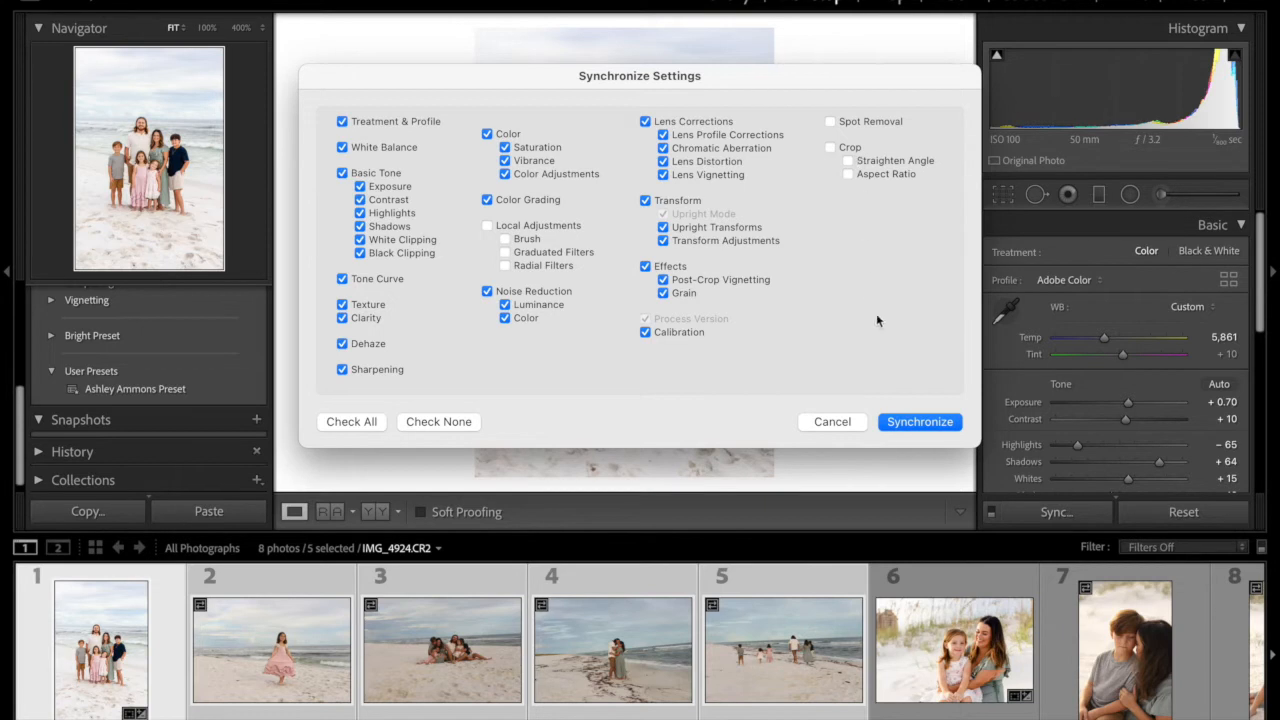
pyautogui.click(929, 420)
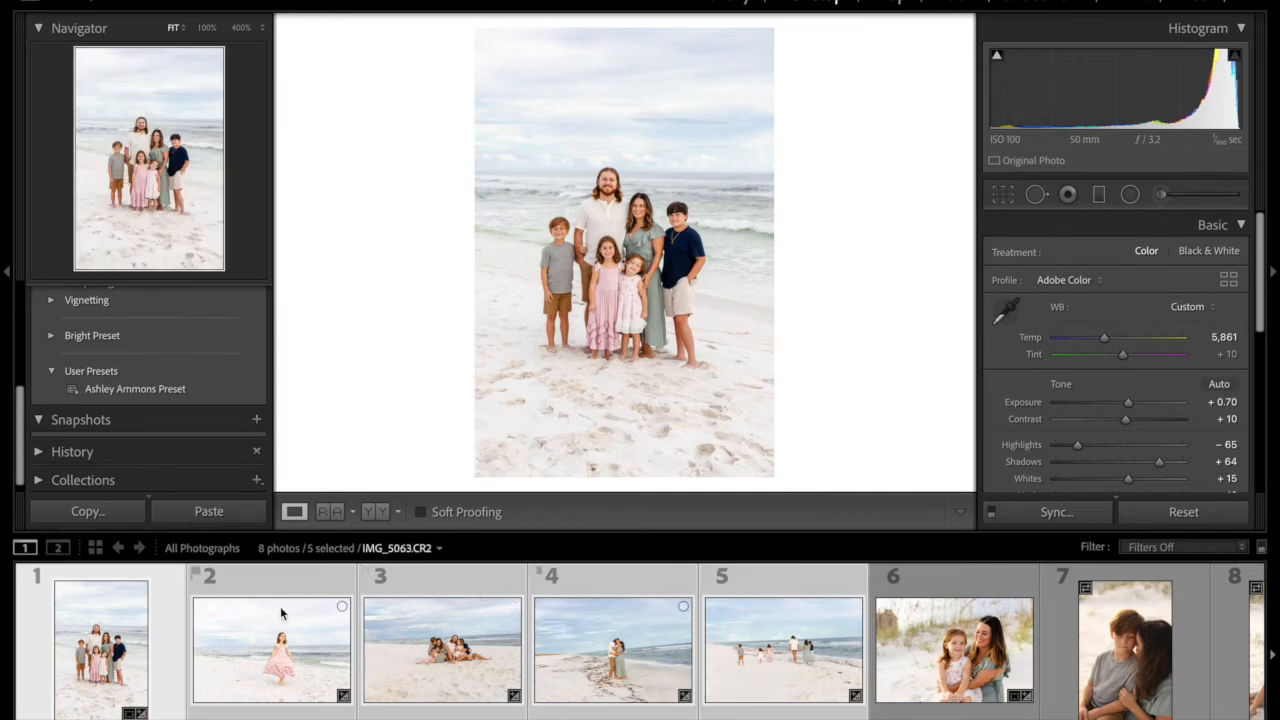
# Set the exposure of the photo of the girl in the pink dress to +0.50.
pyautogui.click(290, 648)
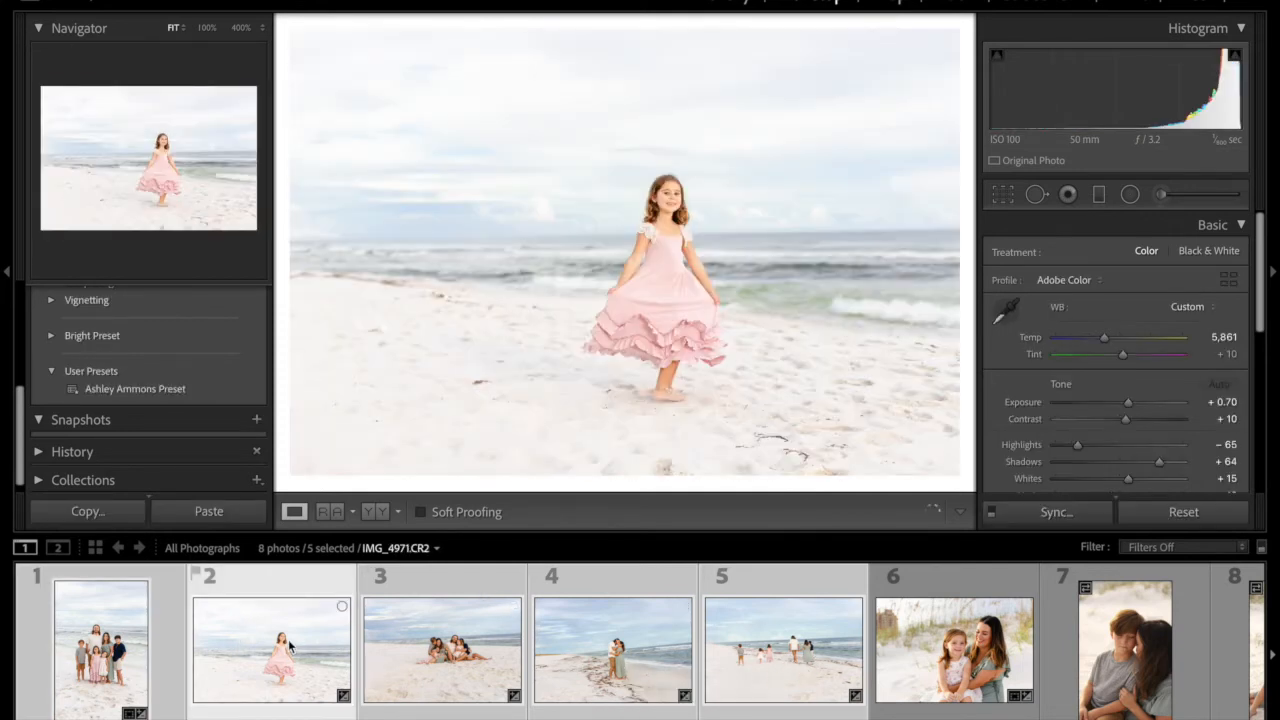
pyautogui.click(1224, 402)
pyautogui.write('0.5')
pyautogui.press('Return')
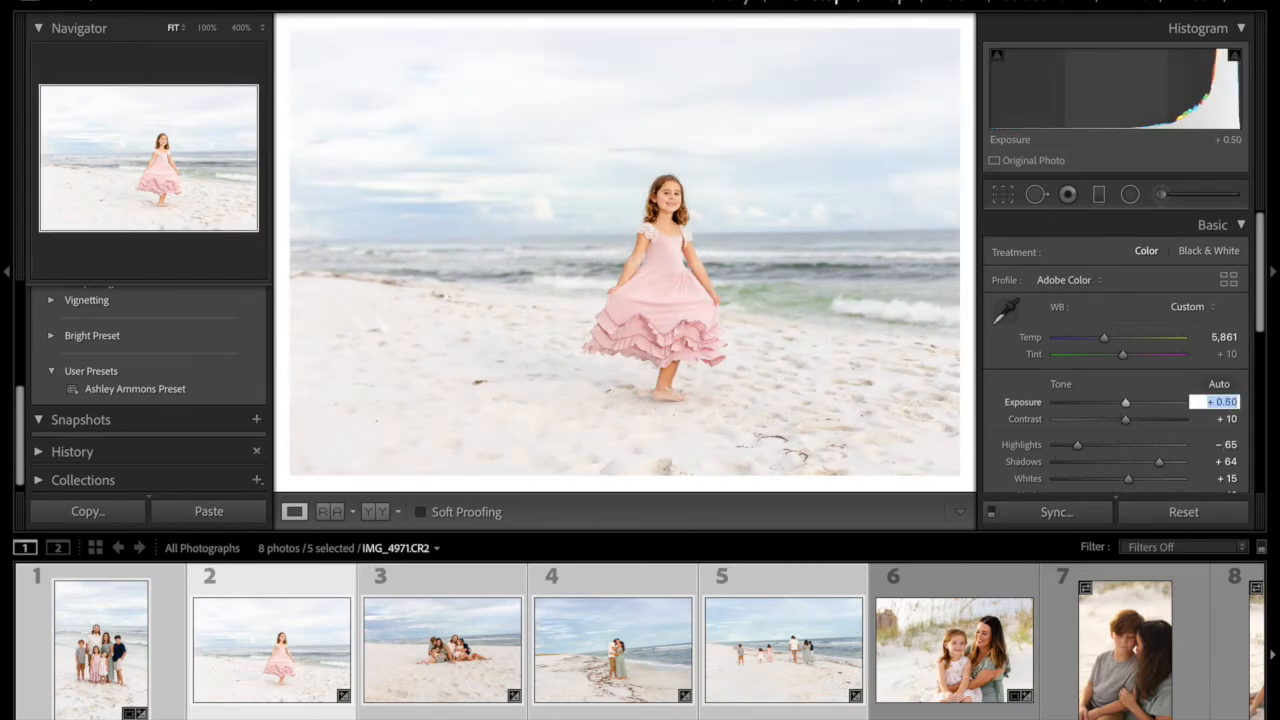
# Straighten the horizon in the photo of the girl in the pink dress with a slight clockwise rotation.
pyautogui.click(1003, 195)
pyautogui.click(1125, 306)
pyautogui.moveTo(1123, 305); pyautogui.dragTo(1126, 306)
pyautogui.click(946, 511)
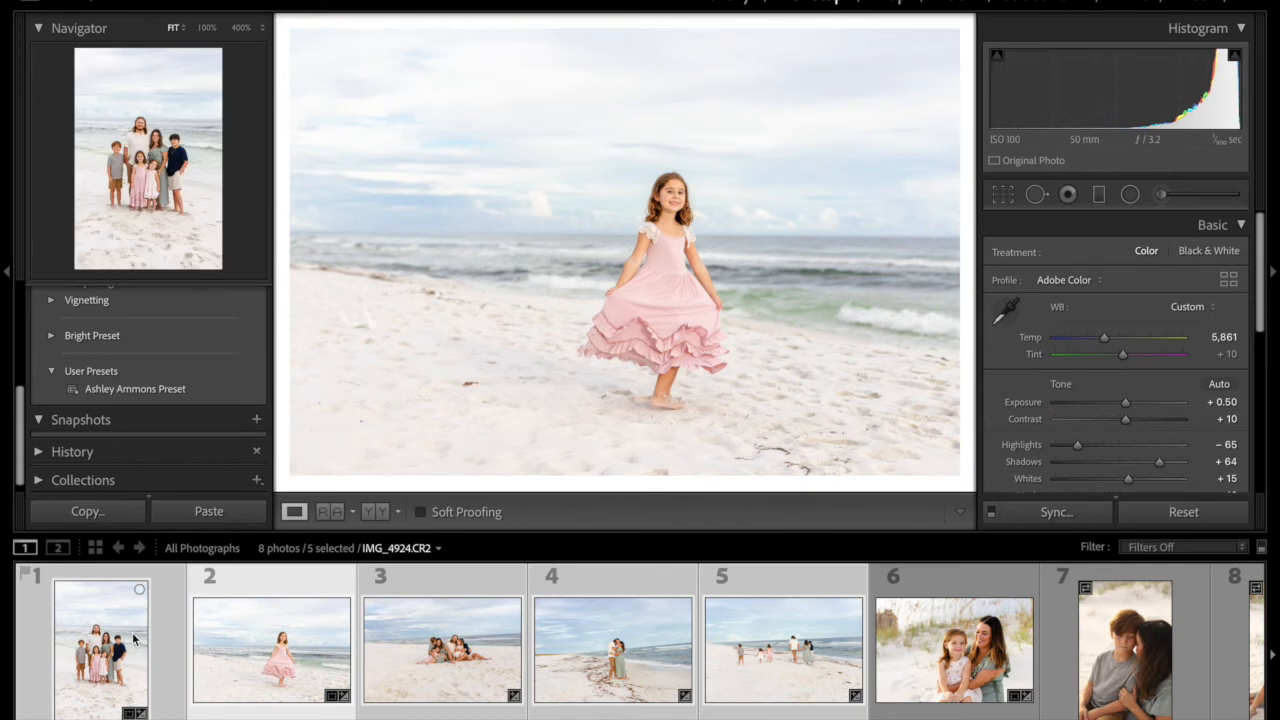
pyautogui.click(1101, 196)
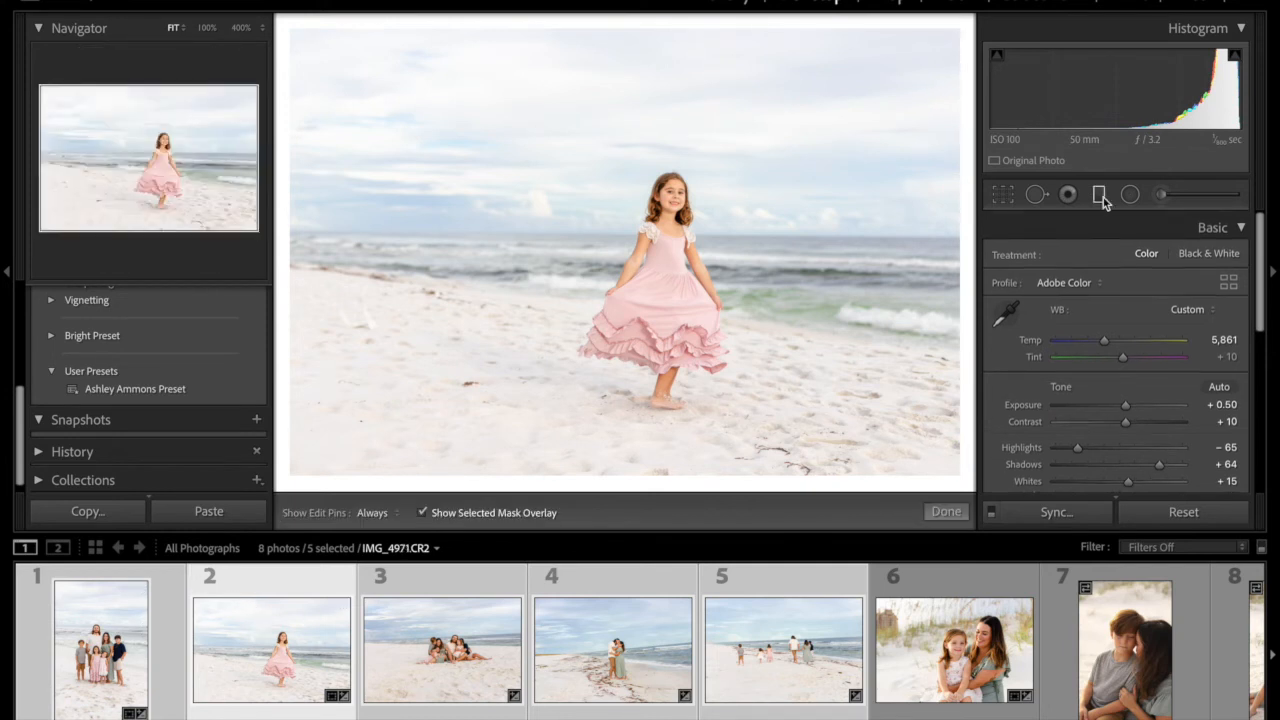
pyautogui.click(955, 512)
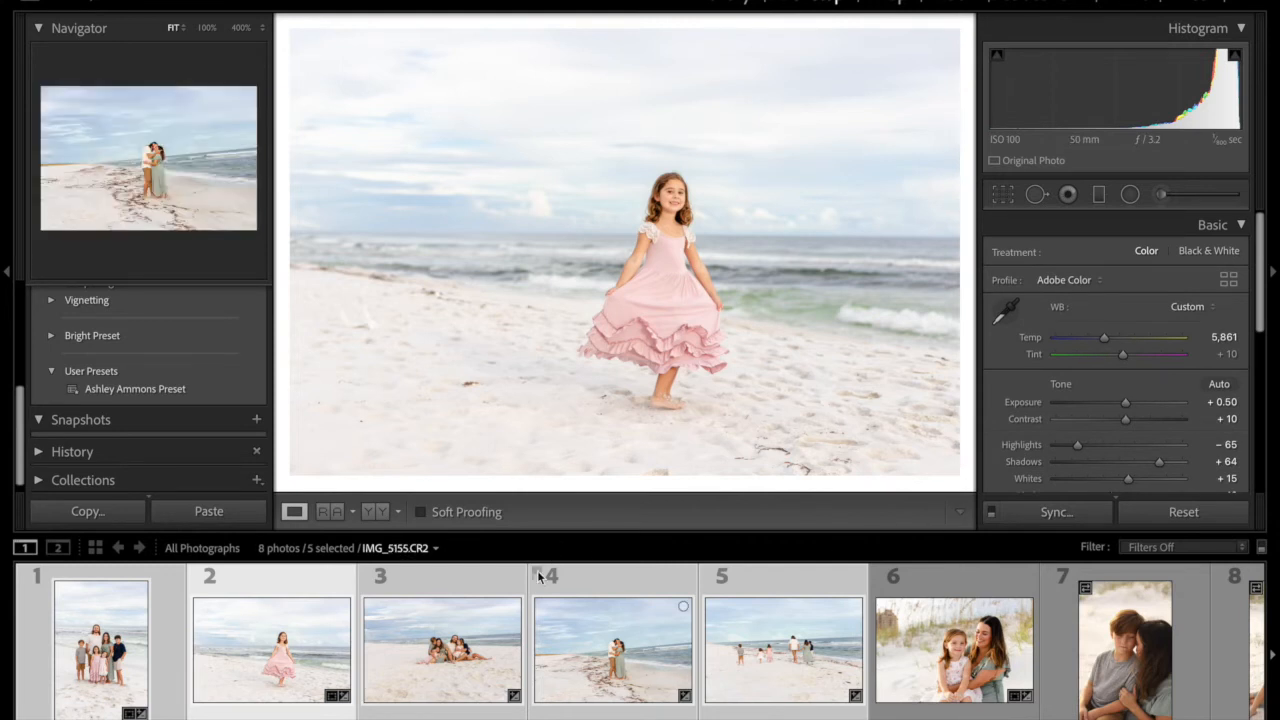
# Set the exposure of the photo of the family seated on the sand to +1.00.
pyautogui.click(430, 620)
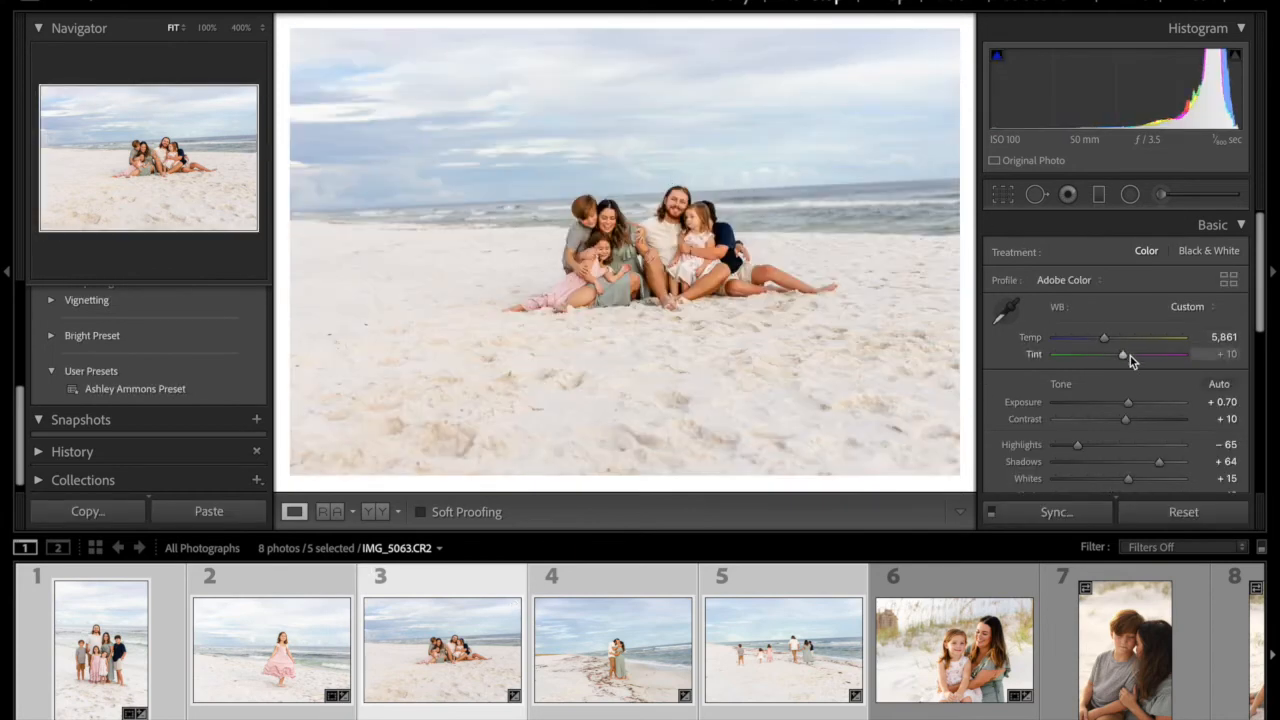
pyautogui.click(1218, 401)
pyautogui.write('1')
pyautogui.press('Return')
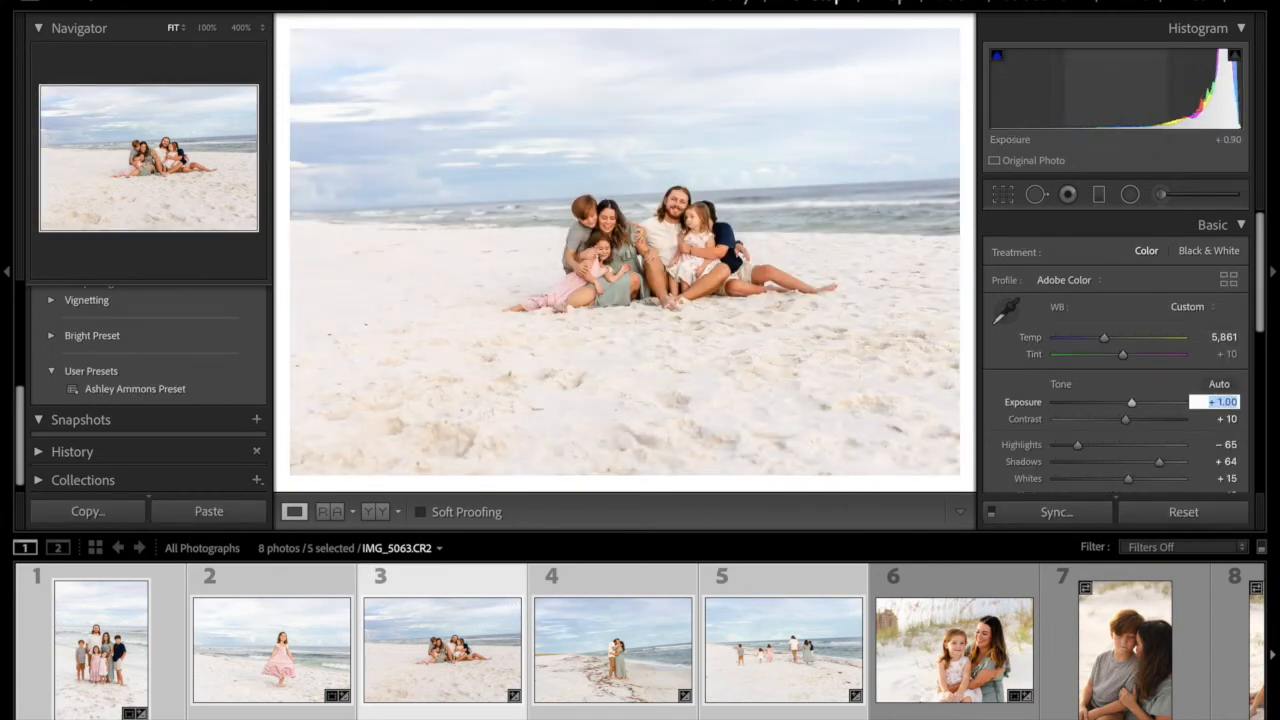
# Straighten the tilted horizon in the seated family photo with Crop & Straighten.
pyautogui.click(1005, 194)
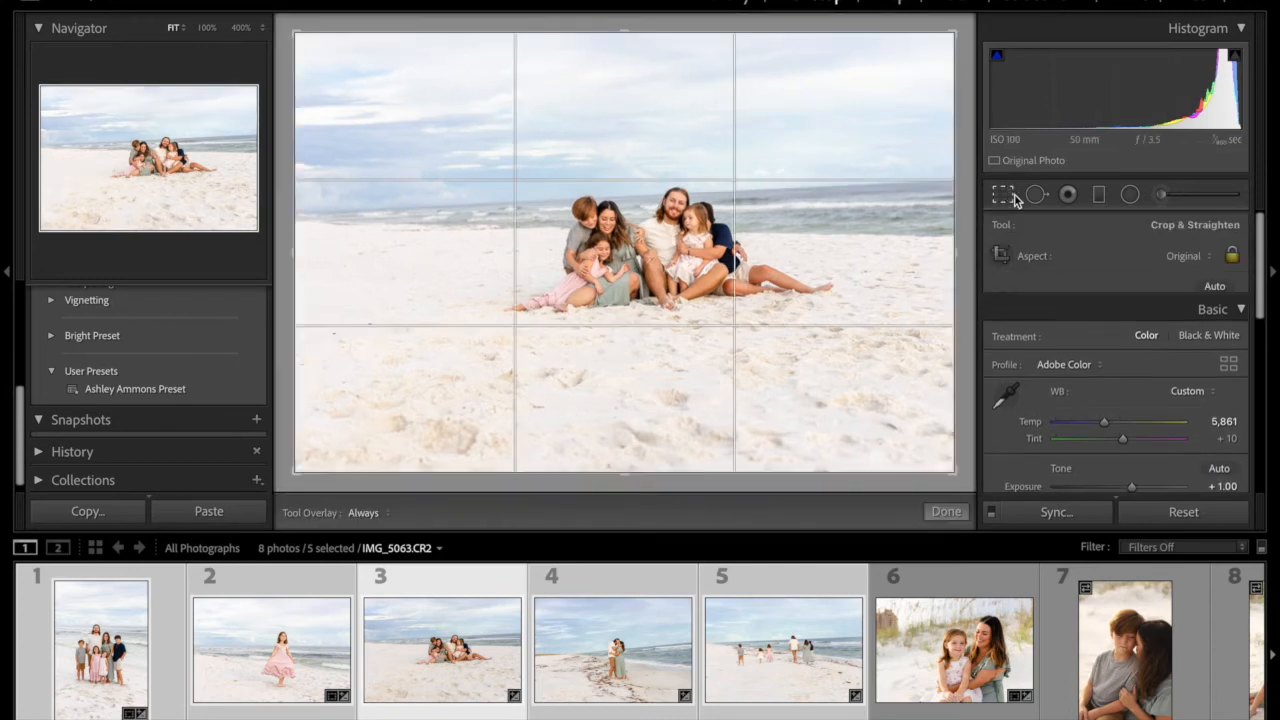
pyautogui.moveTo(1127, 305); pyautogui.dragTo(1131, 307)
pyautogui.click(948, 511)
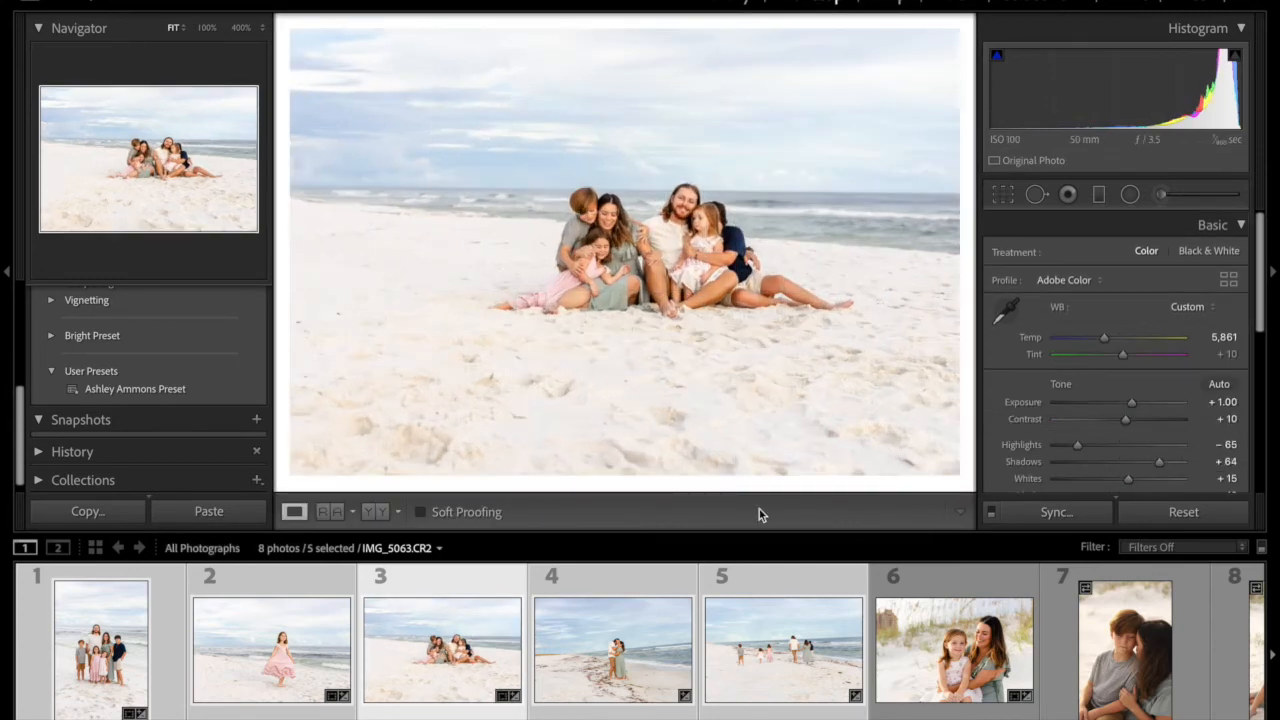
# Crop the photo tighter around the seated family at the original aspect and fine-tune the straightening angle to 3.08.
pyautogui.click(1003, 194)
pyautogui.moveTo(330, 450); pyautogui.dragTo(371, 414)
pyautogui.click(1218, 305)
pyautogui.press('Down')
pyautogui.press('Down')
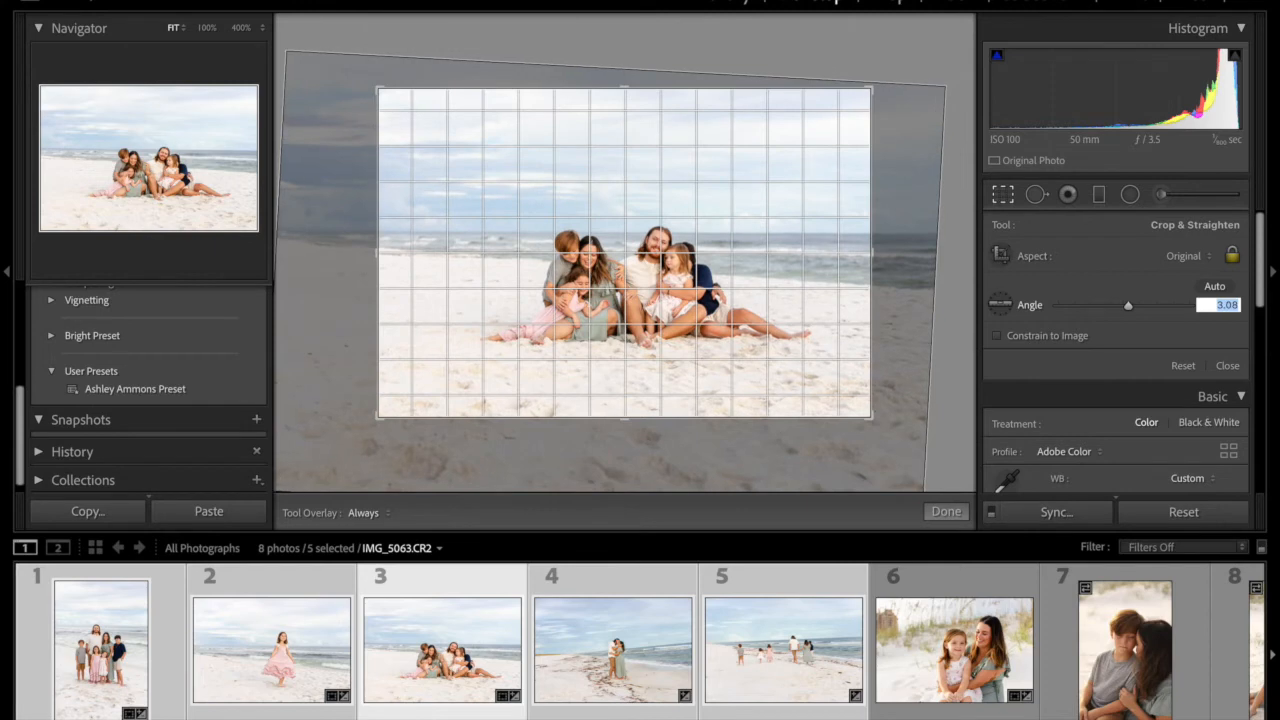
pyautogui.click(947, 518)
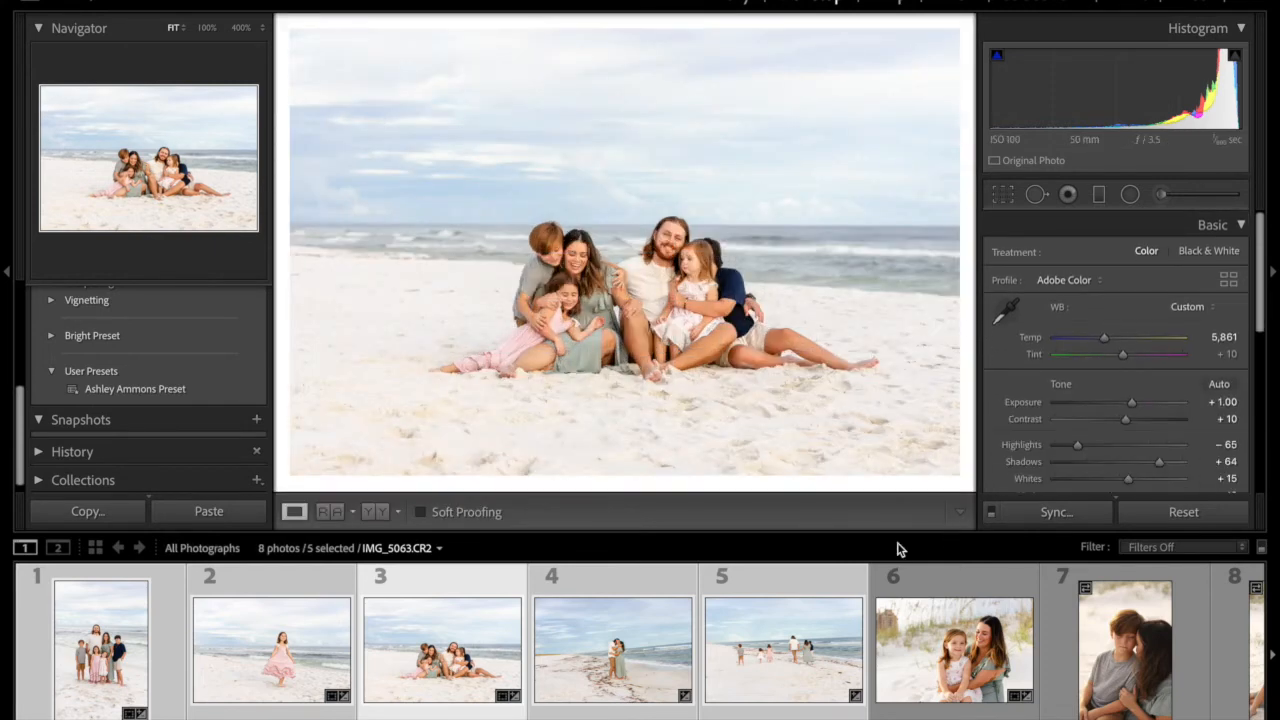
# Straighten the photo of the kissing couple to an angle of 5.60 and check the beach background at 100%.
pyautogui.click(612, 650)
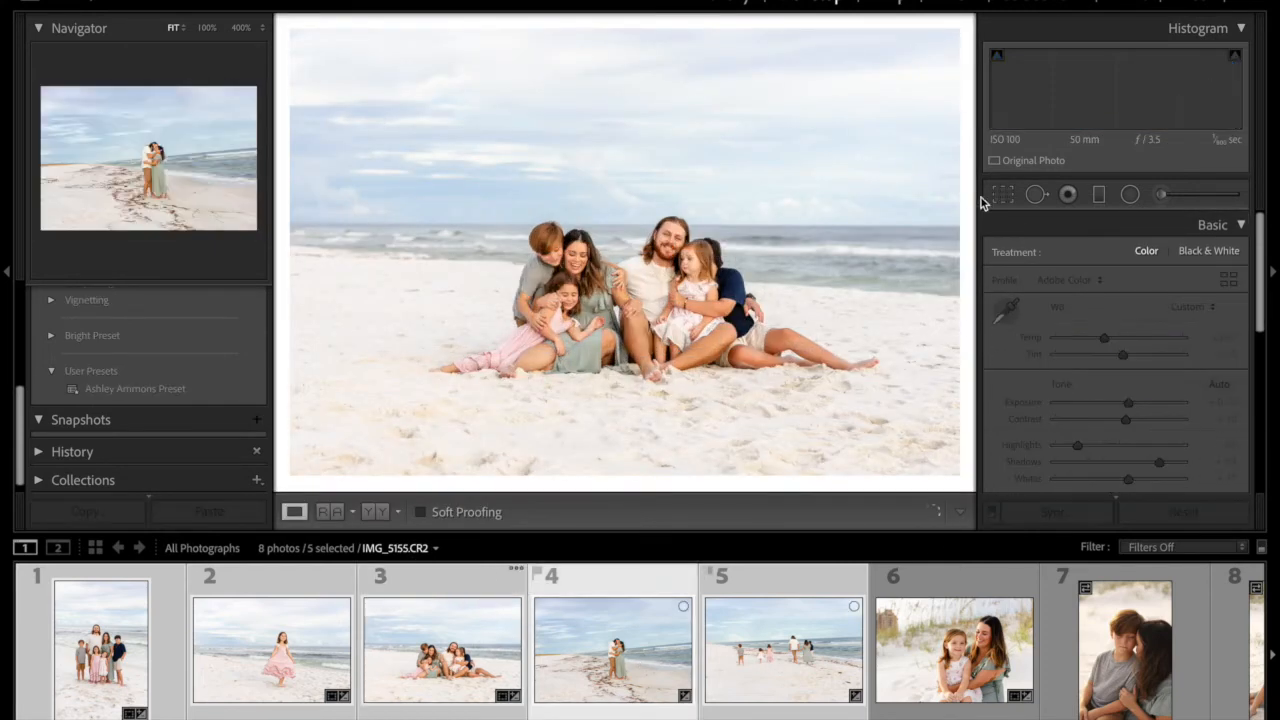
pyautogui.click(1004, 195)
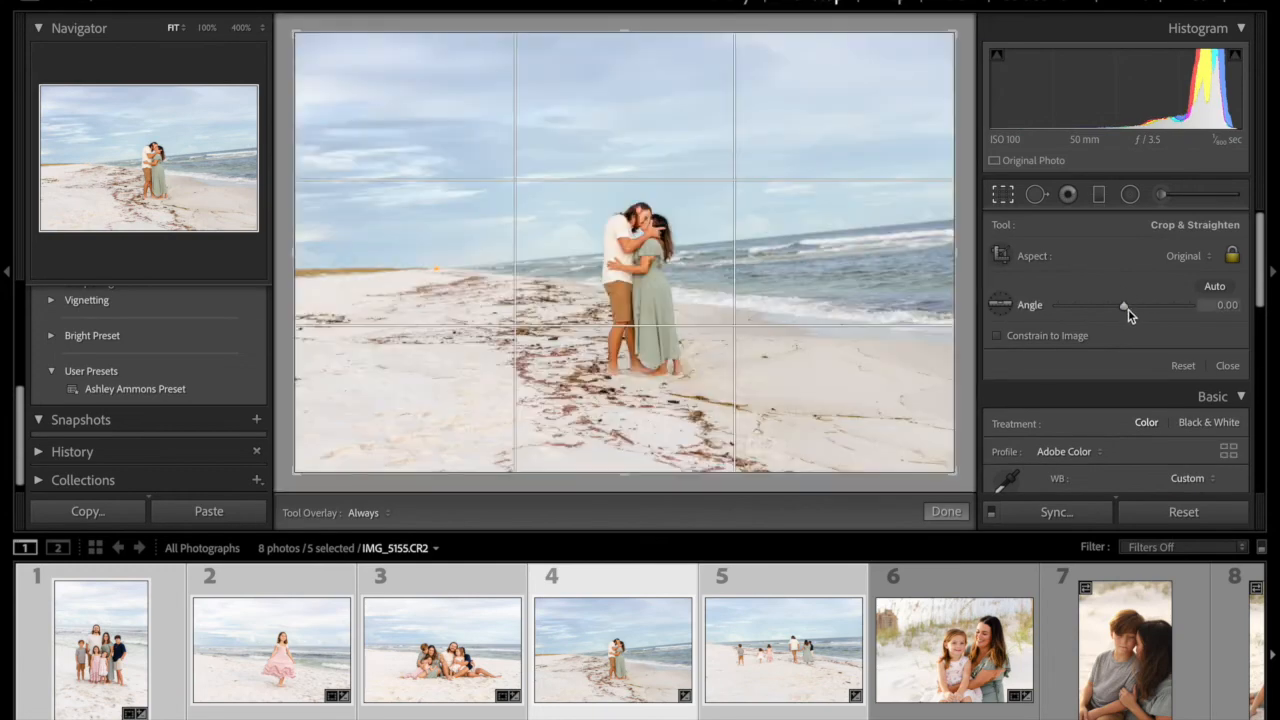
pyautogui.moveTo(1128, 310); pyautogui.dragTo(1135, 318)
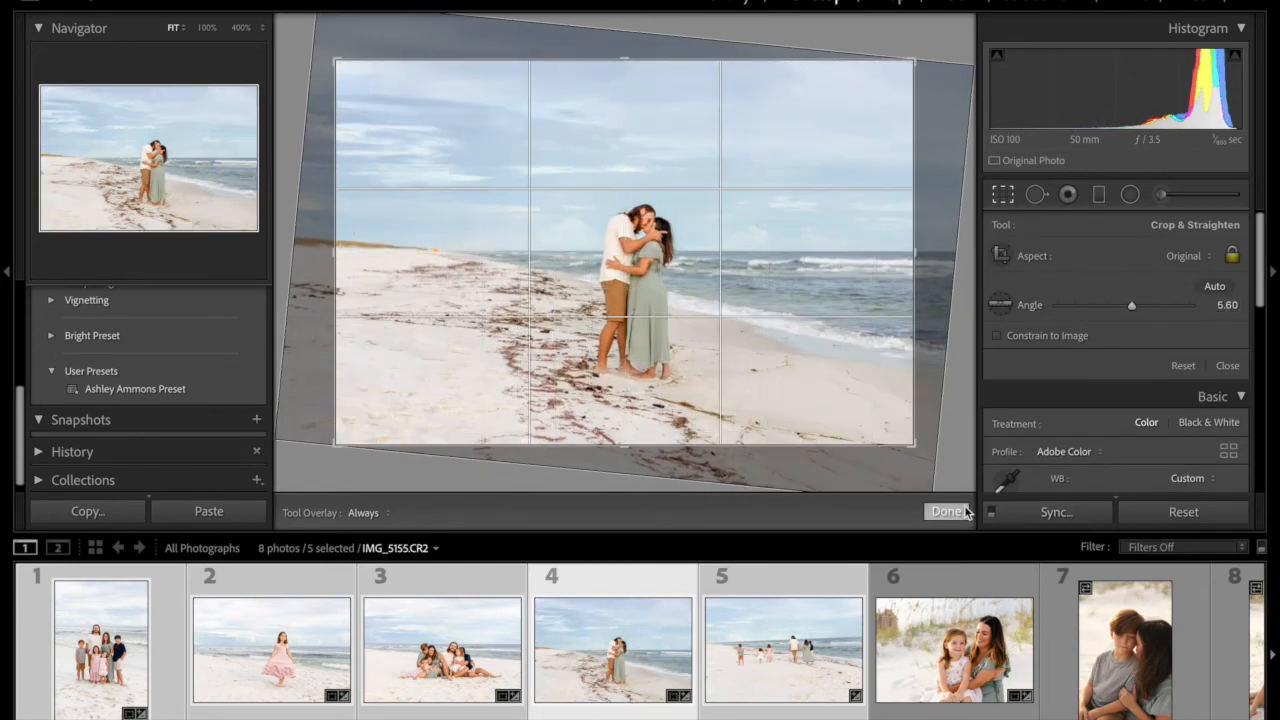
pyautogui.click(946, 511)
pyautogui.click(408, 252)
pyautogui.moveTo(466, 294); pyautogui.dragTo(531, 274)
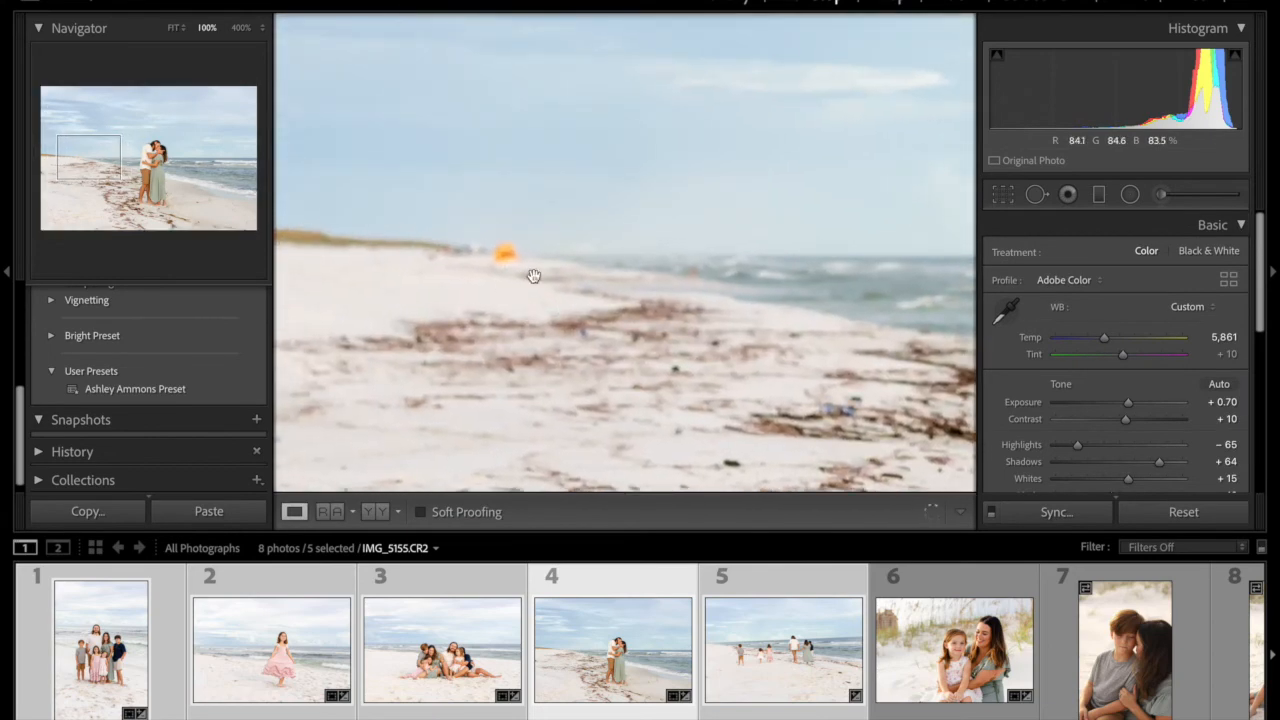
pyautogui.click(545, 314)
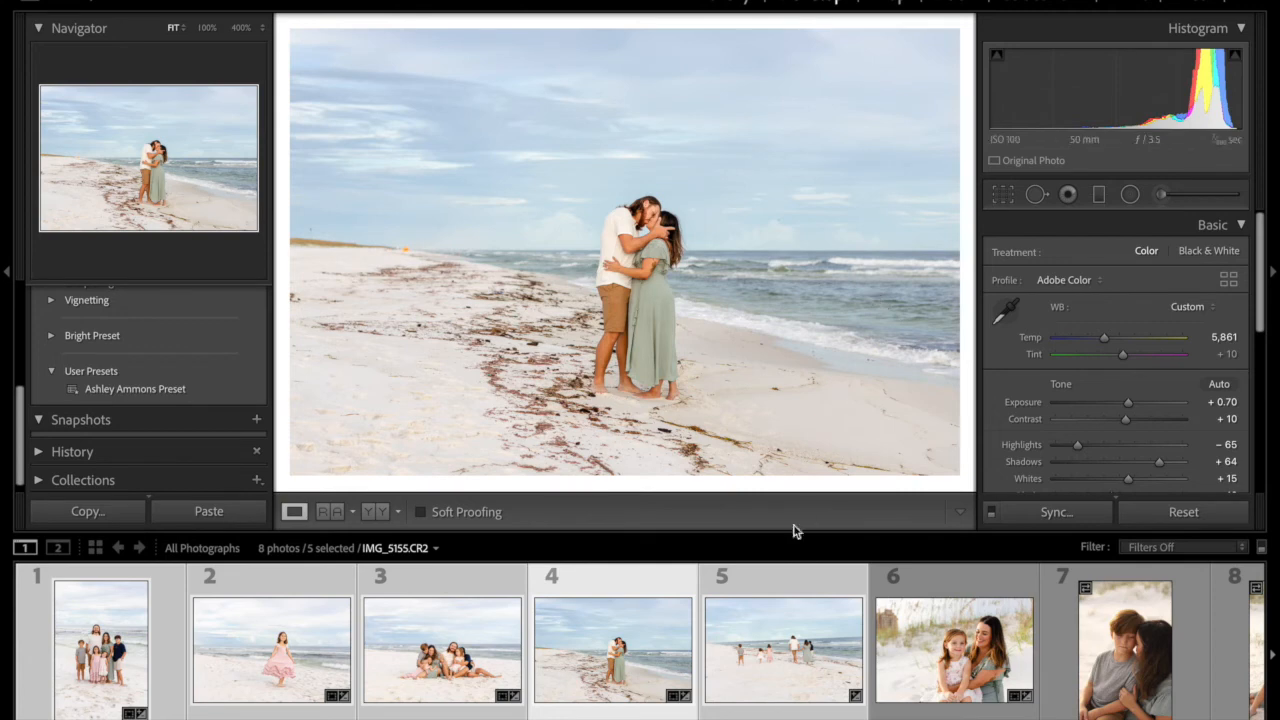
# Straighten the photo of the family walking along the beach to an angle of 3.22 and crop it tighter around them.
pyautogui.click(772, 633)
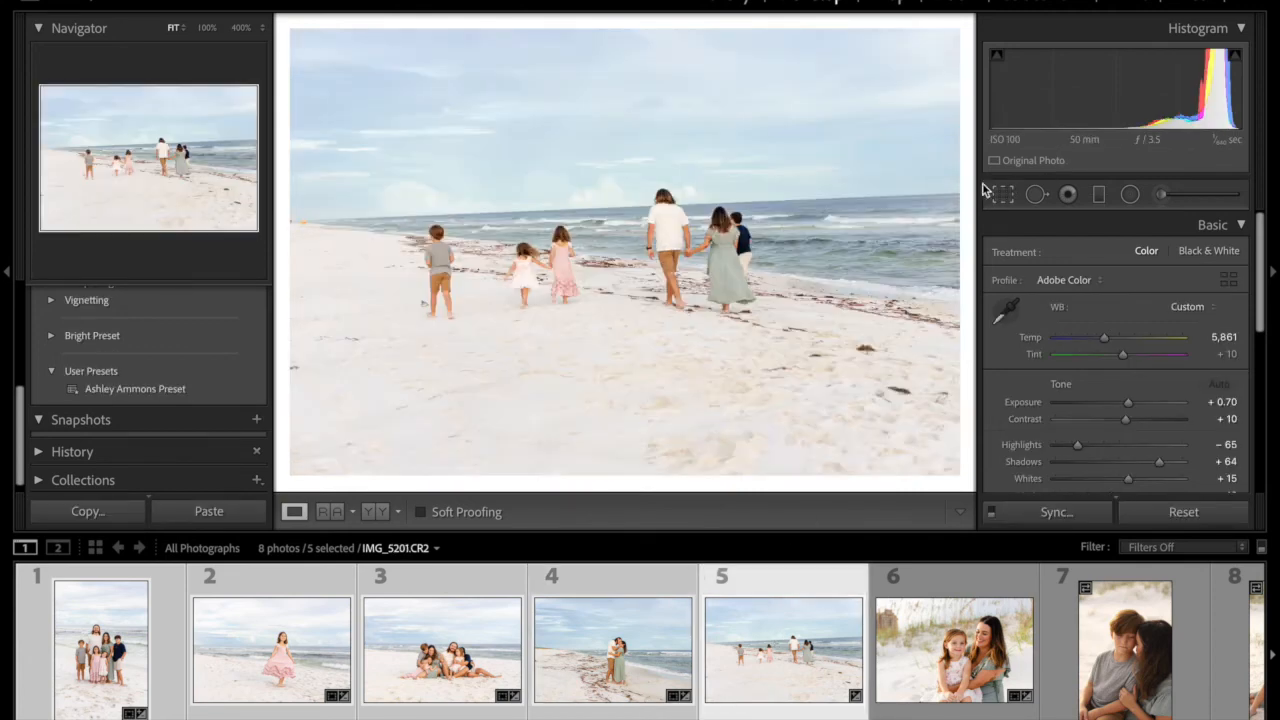
pyautogui.click(1002, 196)
pyautogui.moveTo(1115, 304); pyautogui.dragTo(1130, 305)
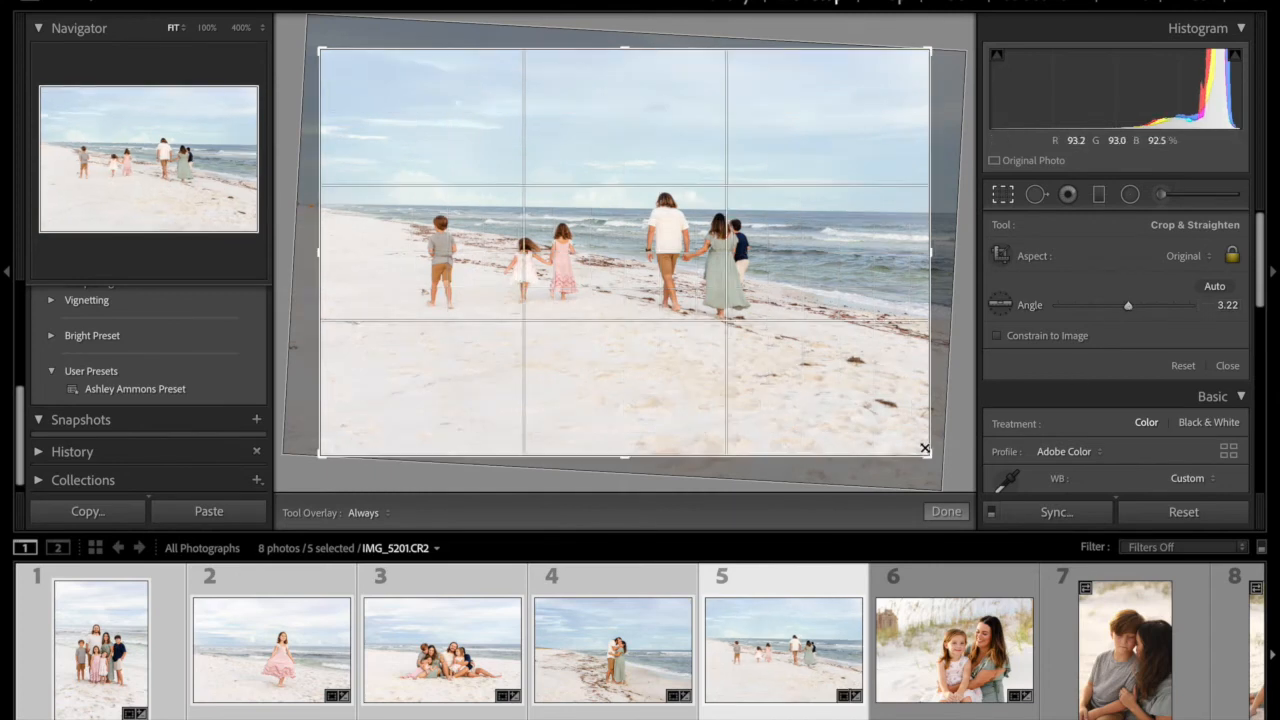
pyautogui.moveTo(926, 451); pyautogui.dragTo(898, 411)
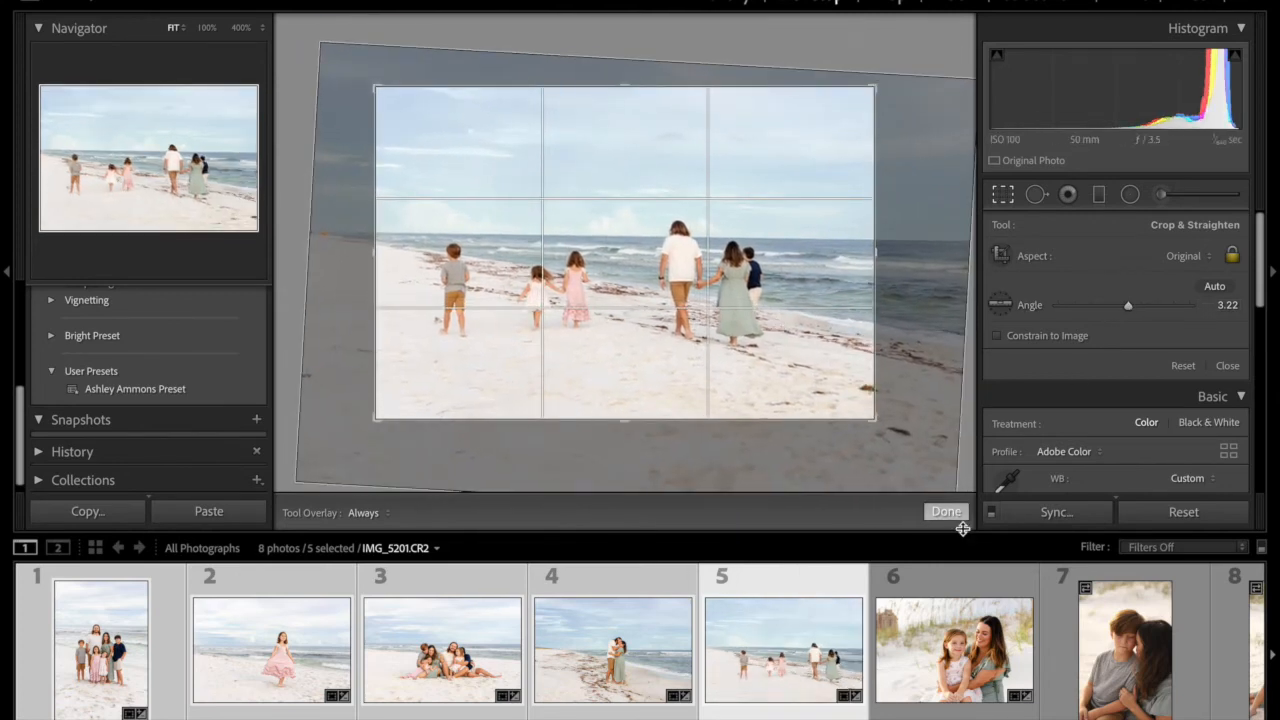
pyautogui.click(946, 511)
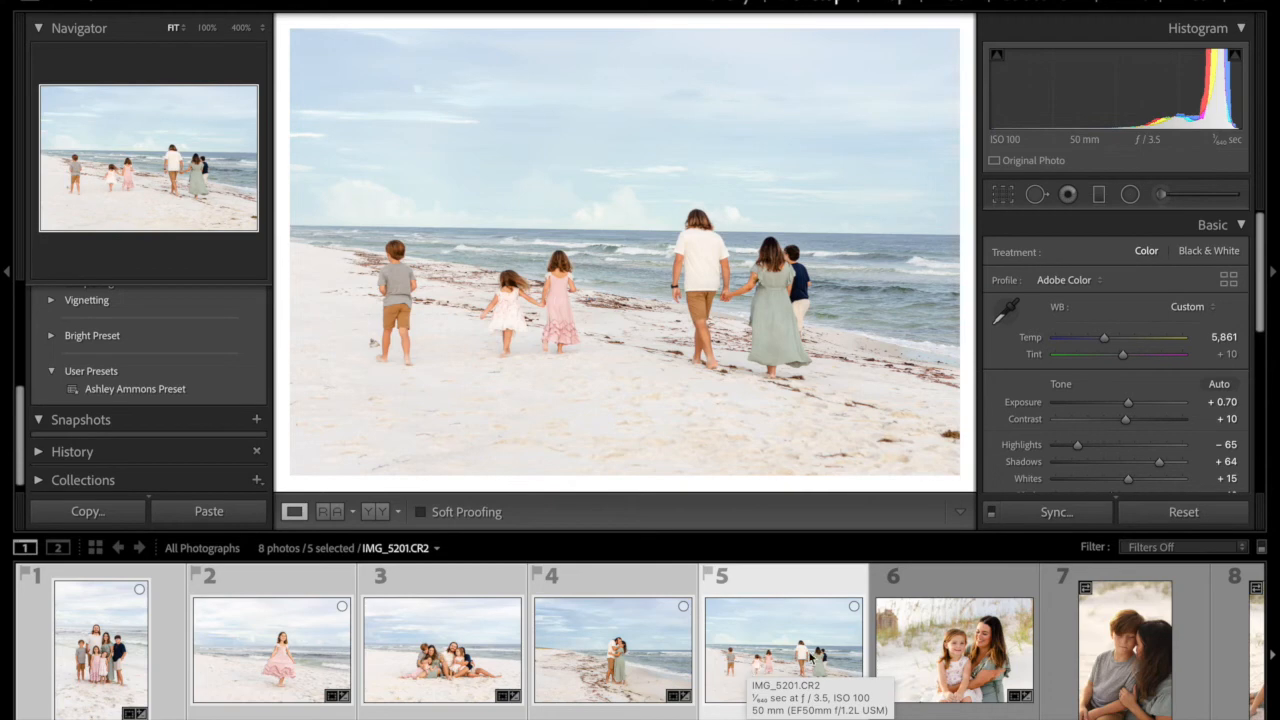
# Set the mother and daughter photo's temperature to 5,676 and synchronize its settings to photos 7 and 8.
pyautogui.click(933, 635)
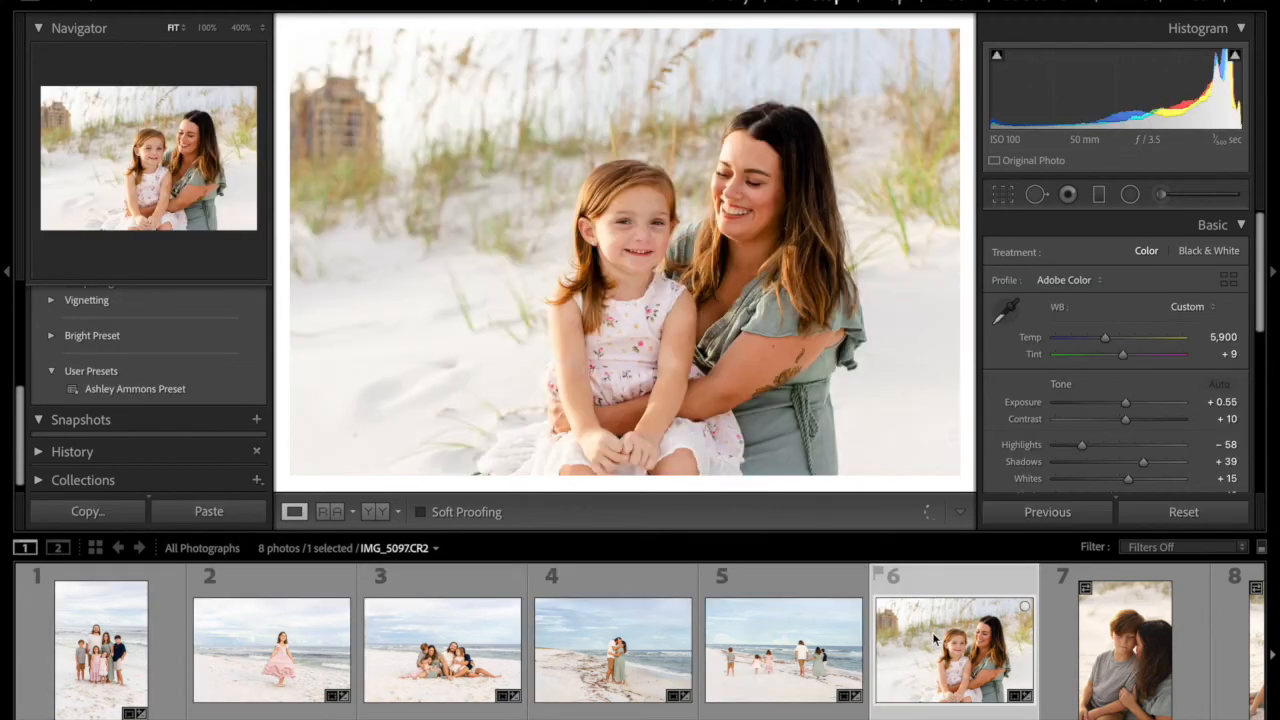
pyautogui.moveTo(1105, 339); pyautogui.dragTo(1103, 343)
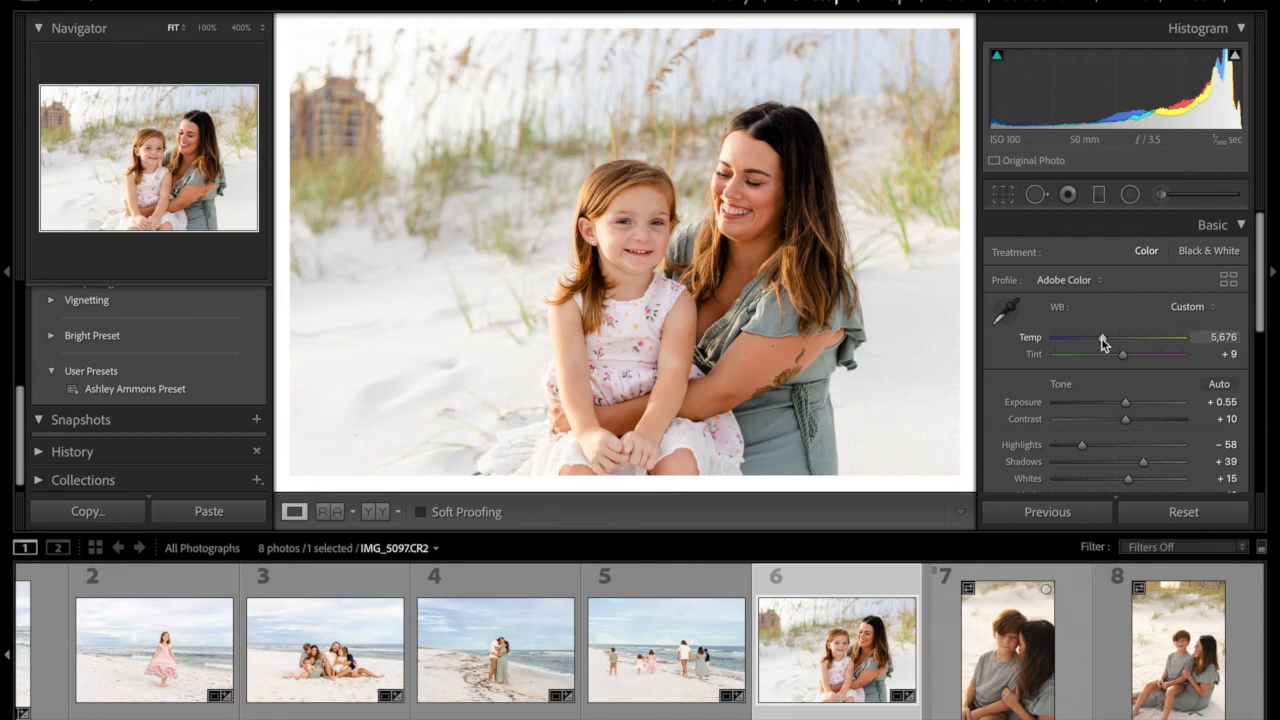
pyautogui.hotkey('shift', 'Right')
pyautogui.hotkey('shift', 'Right')
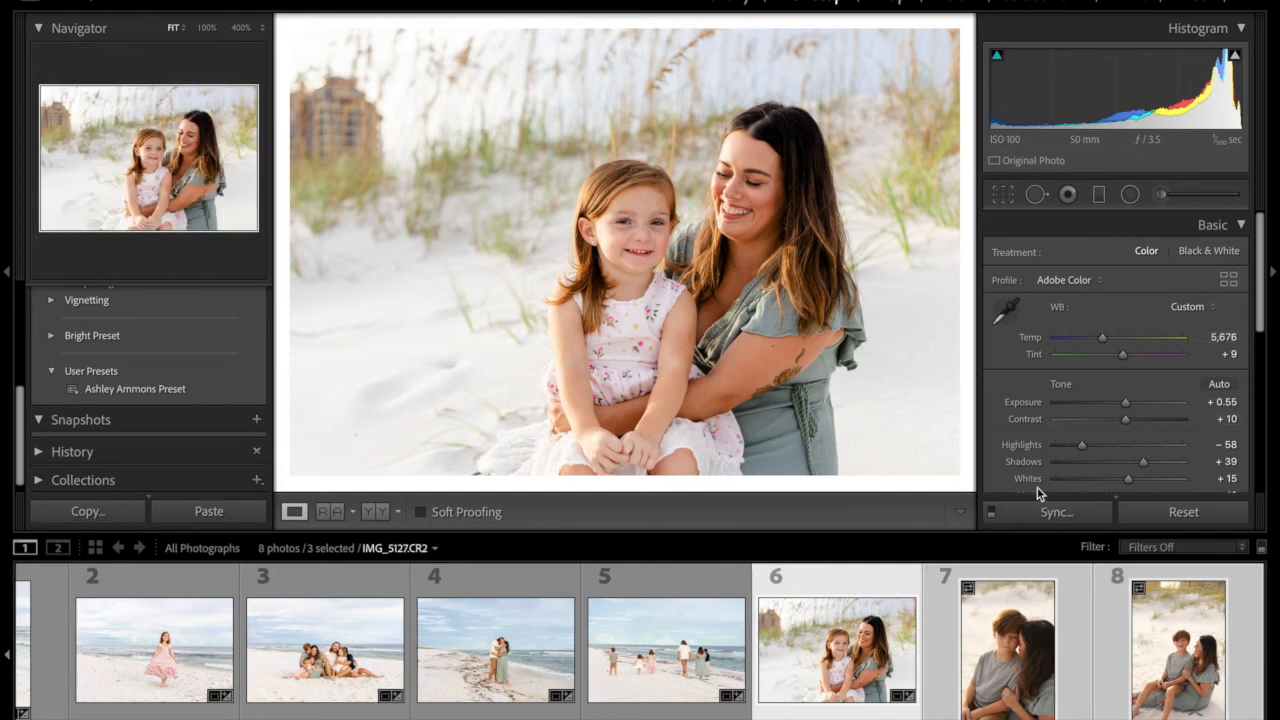
pyautogui.click(1055, 512)
pyautogui.press('Return')
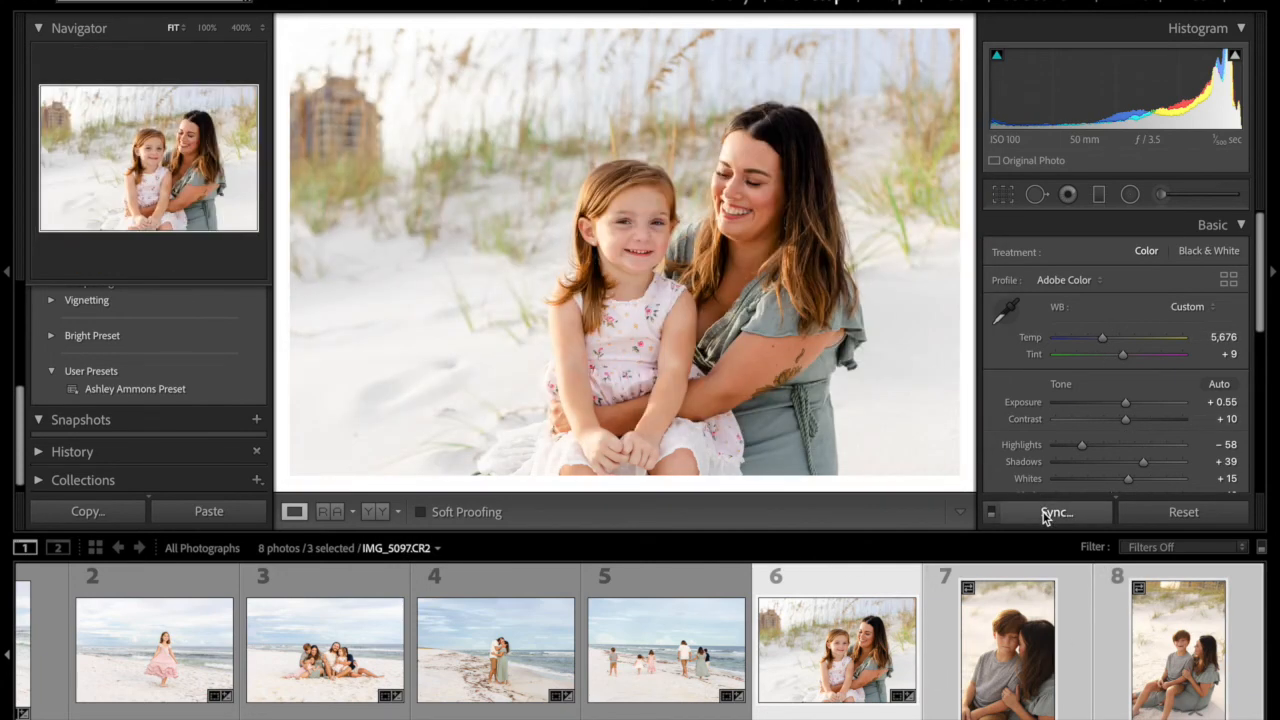
# Crop photo 7 tighter around the boy and his mother, trimming the empty sand above them.
pyautogui.click(1013, 581)
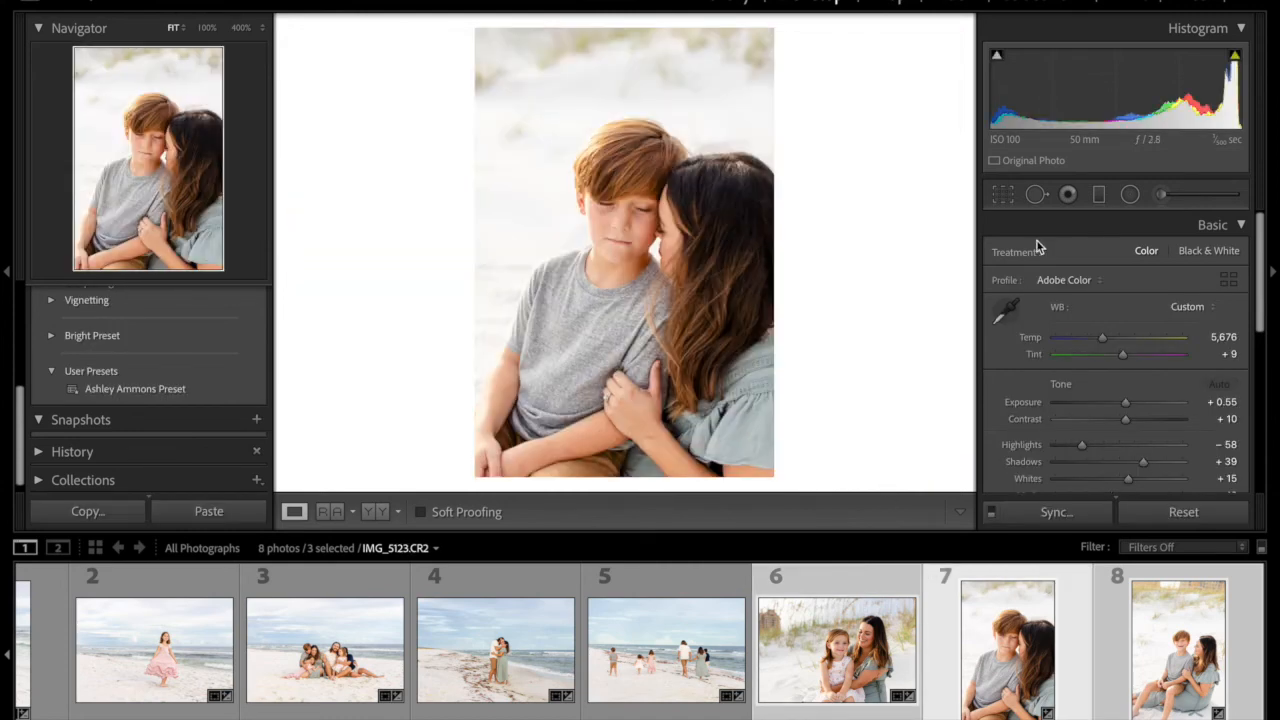
pyautogui.click(1003, 194)
pyautogui.moveTo(486, 40); pyautogui.dragTo(508, 53)
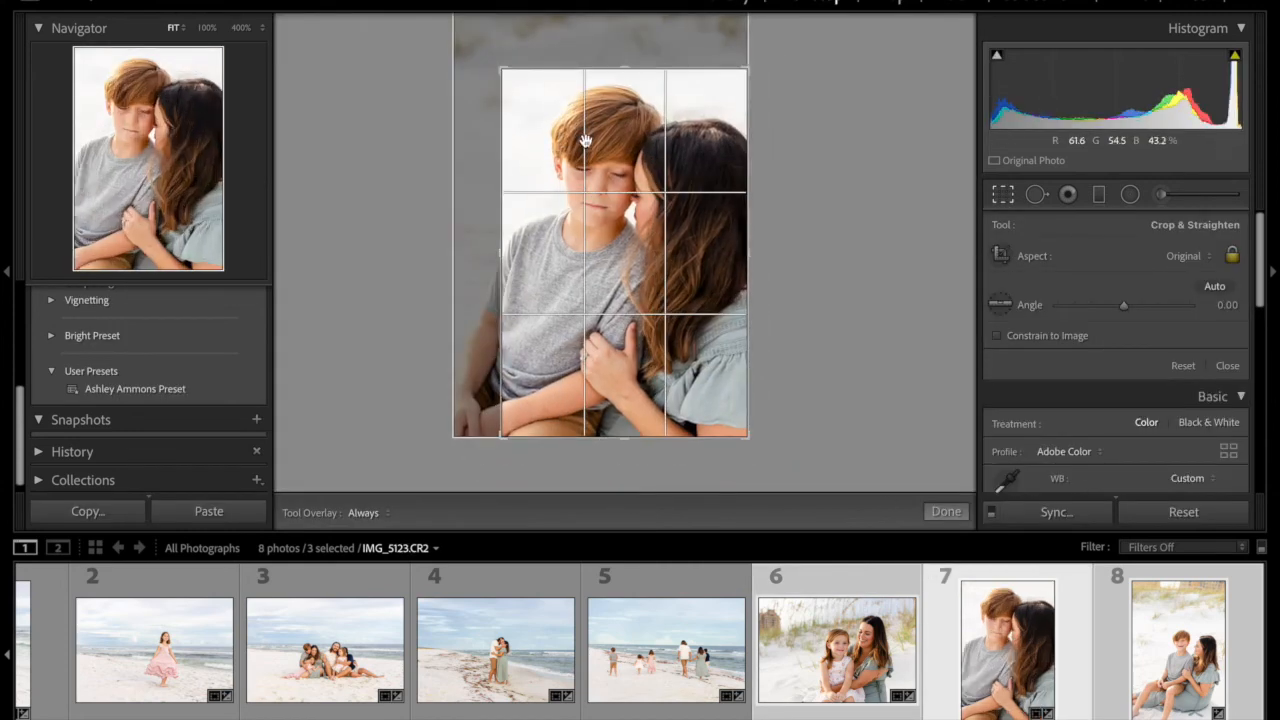
pyautogui.click(946, 511)
# Crop photo 8 to landscape orientation, framing the laughing boy and his mother from the lap up.
pyautogui.press('Right')
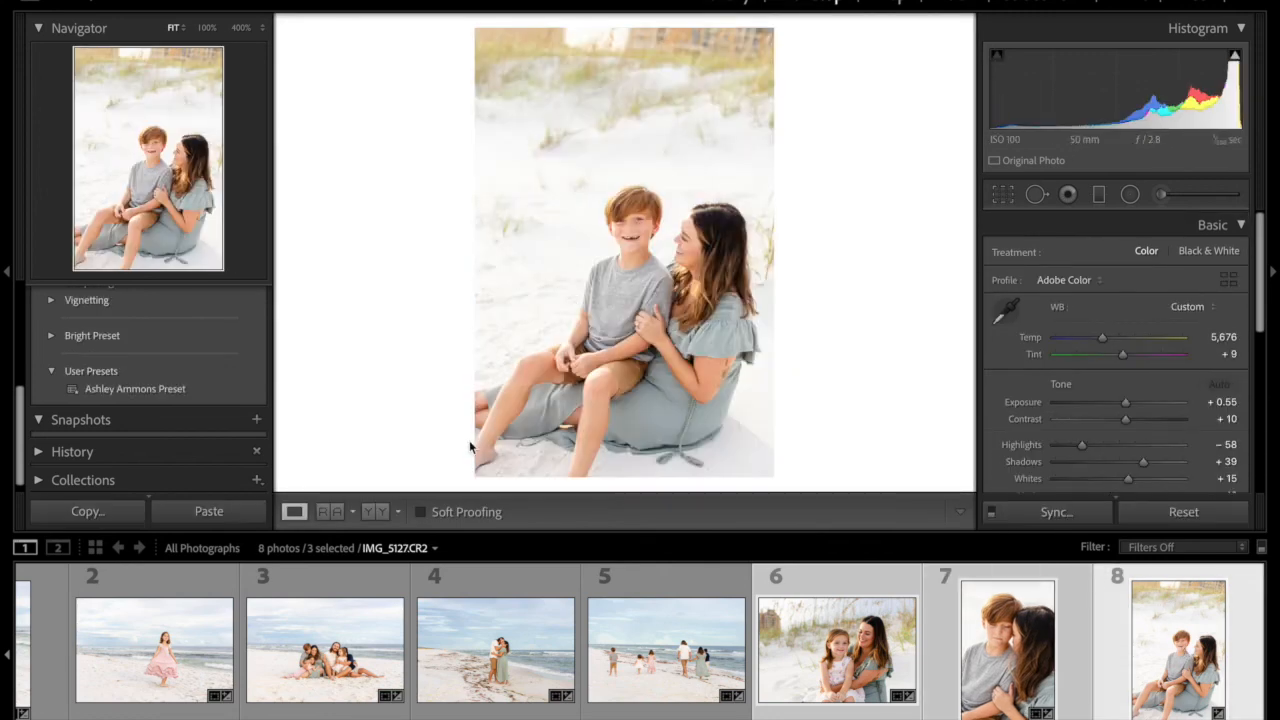
pyautogui.click(1003, 194)
pyautogui.press('x')
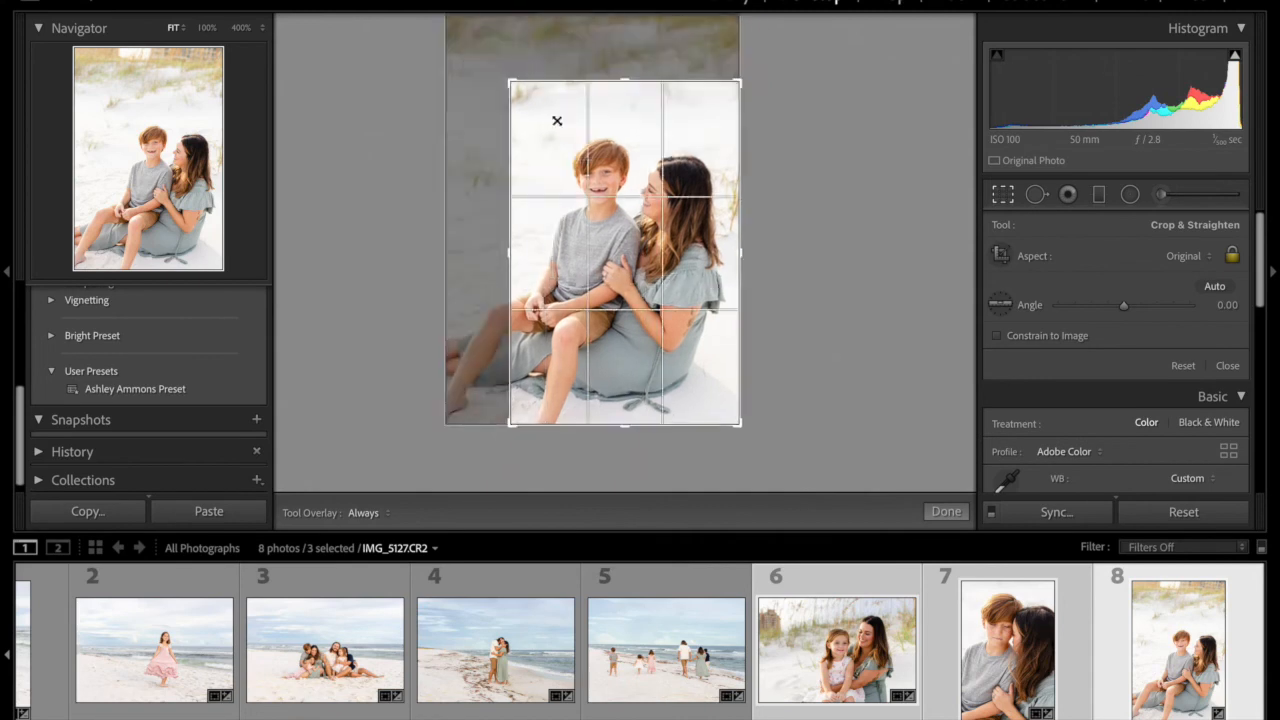
pyautogui.moveTo(681, 355)
pyautogui.mouseDown()
pyautogui.moveTo(681, 342)
pyautogui.moveTo(682, 360)
pyautogui.mouseUp()
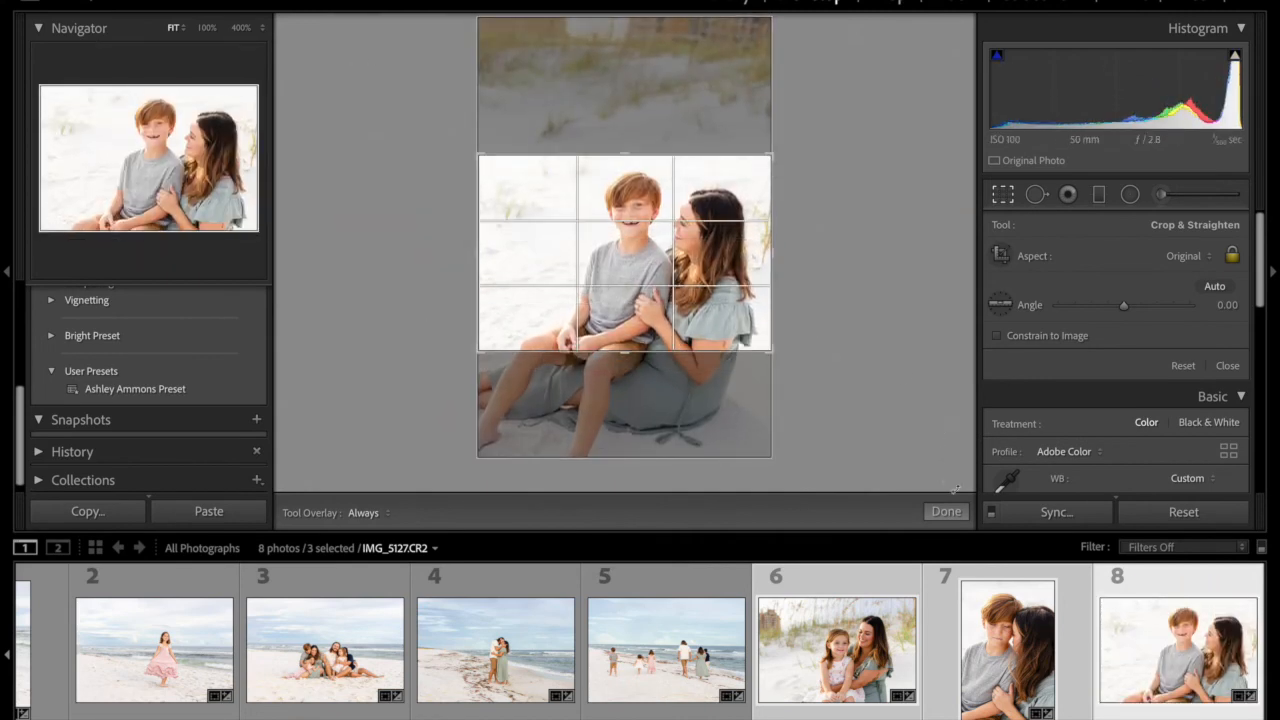
pyautogui.click(955, 511)
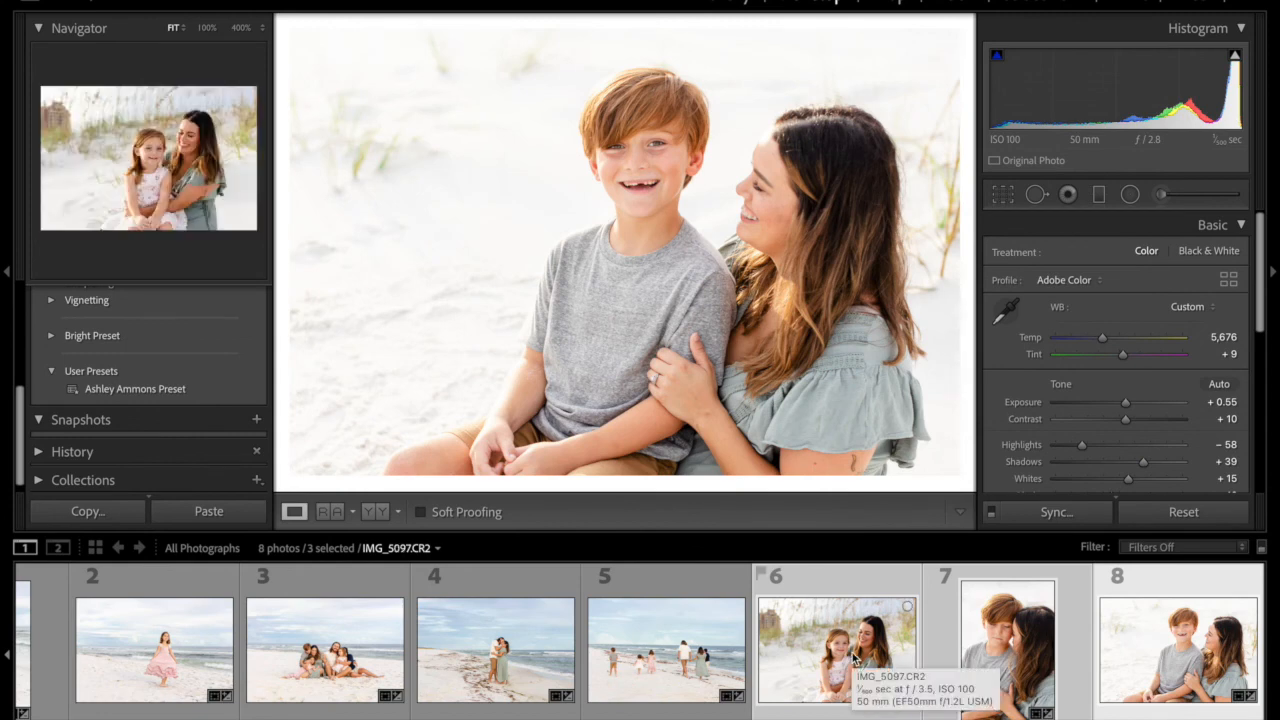
pyautogui.scroll(1, 855, 660)
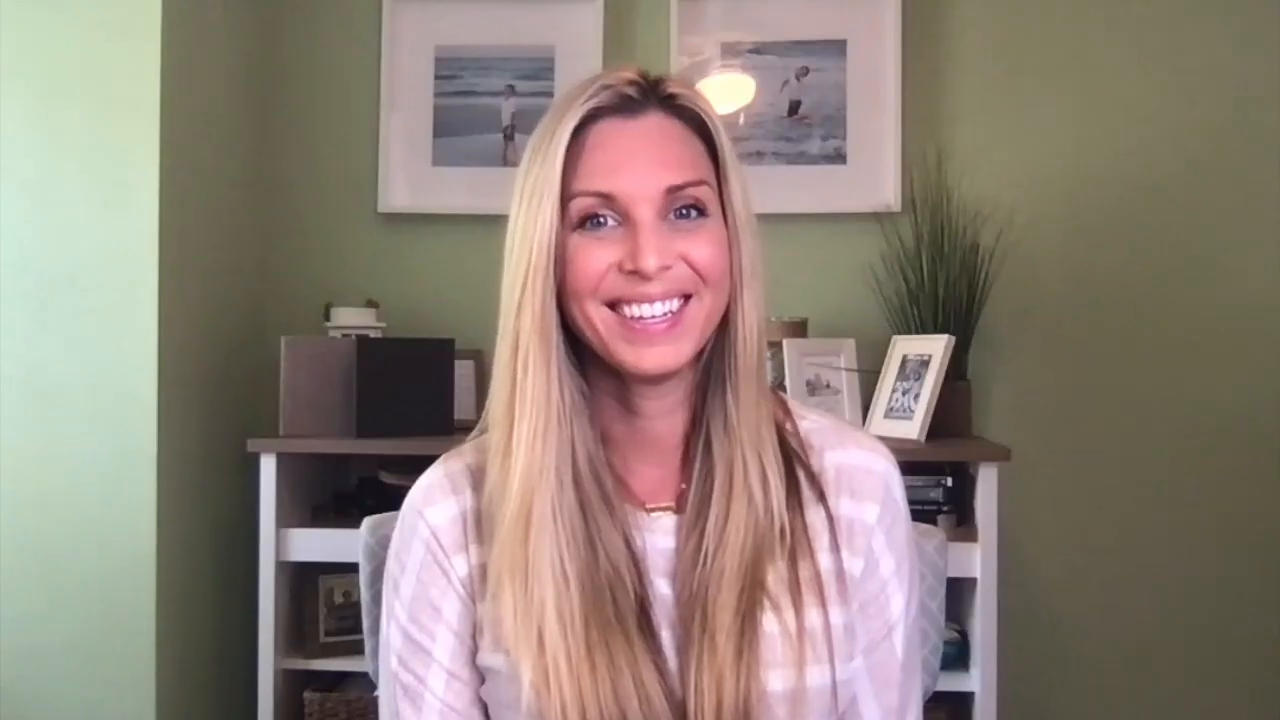